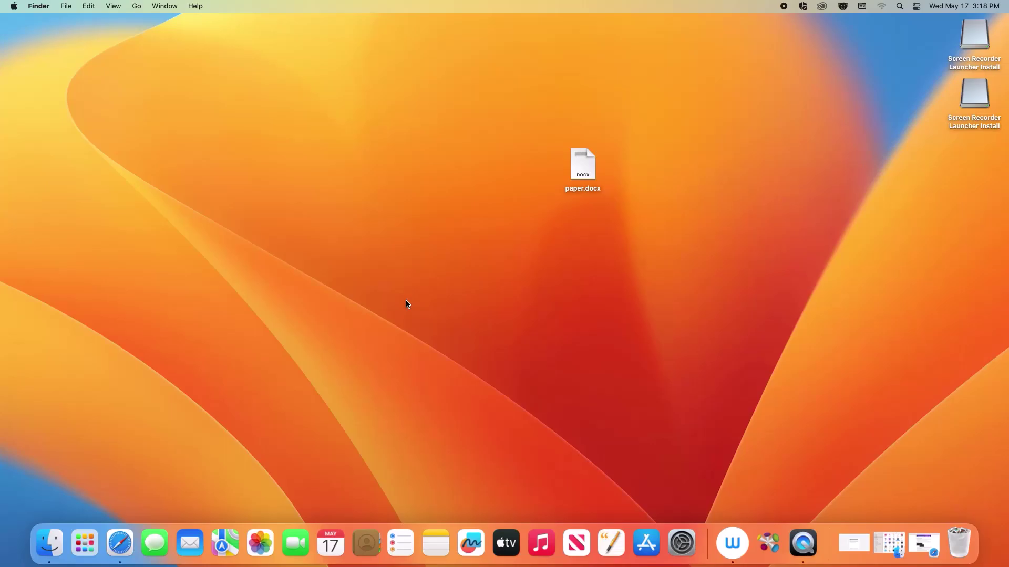
Rename the desktop file paper.docx as "Bio 101 Research Paper", keeping its .docx extension
right_click(578, 181)
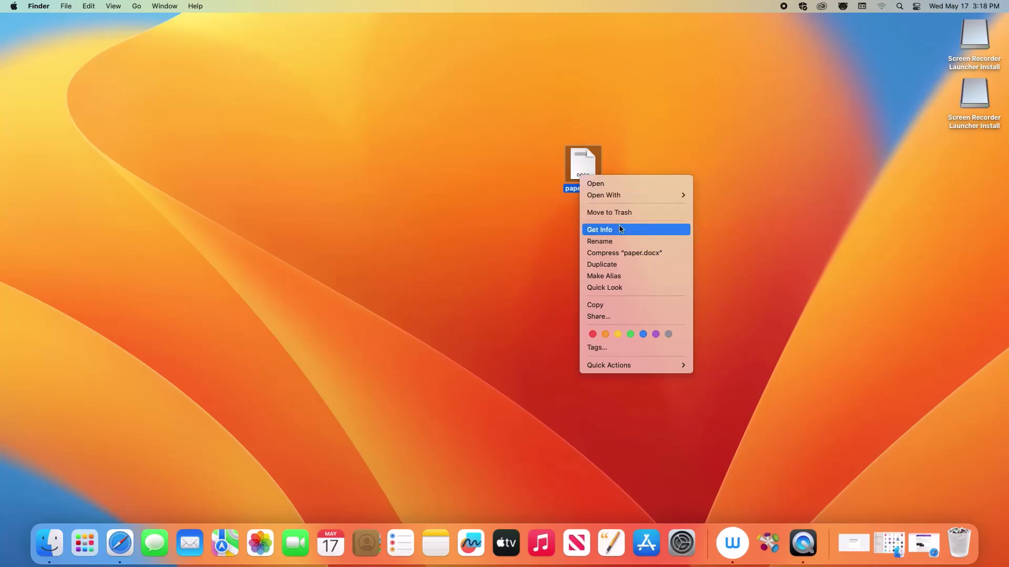
left_click(643, 241)
type("Bio 101 Research Paper")
key("Return")
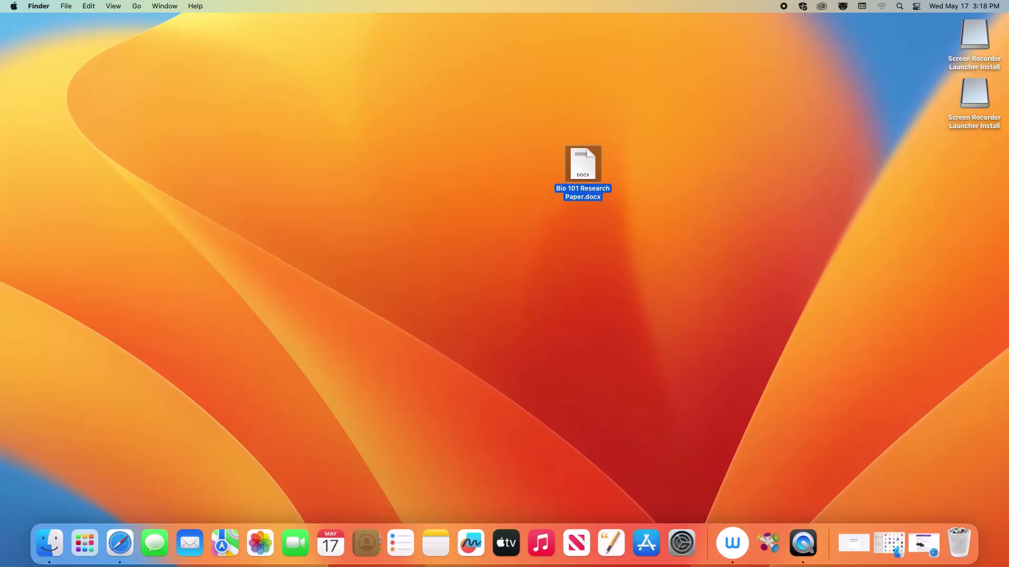
left_click(640, 238)
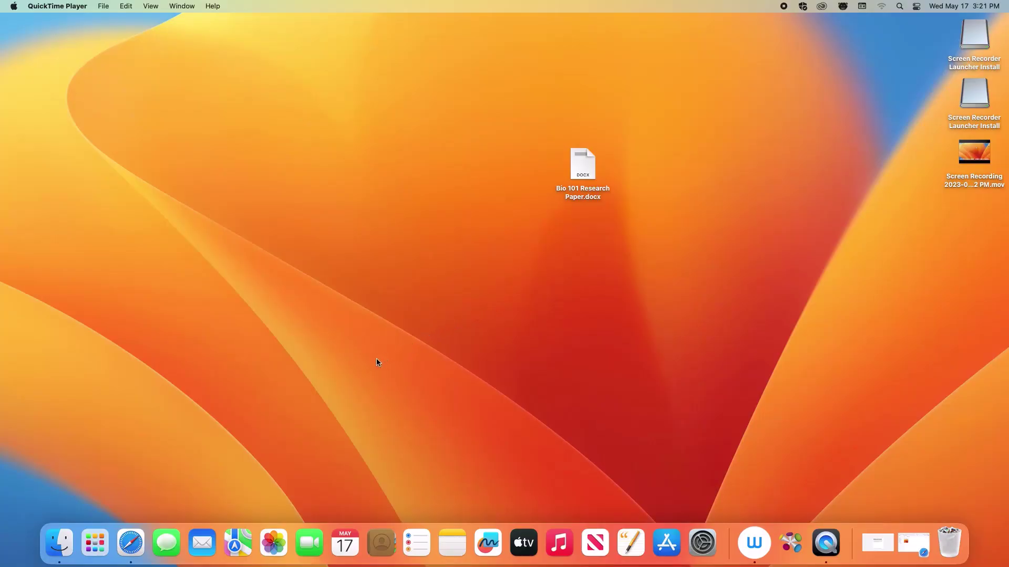
Create a new folder named "Bio 101" in the Documents folder
left_click(62, 538)
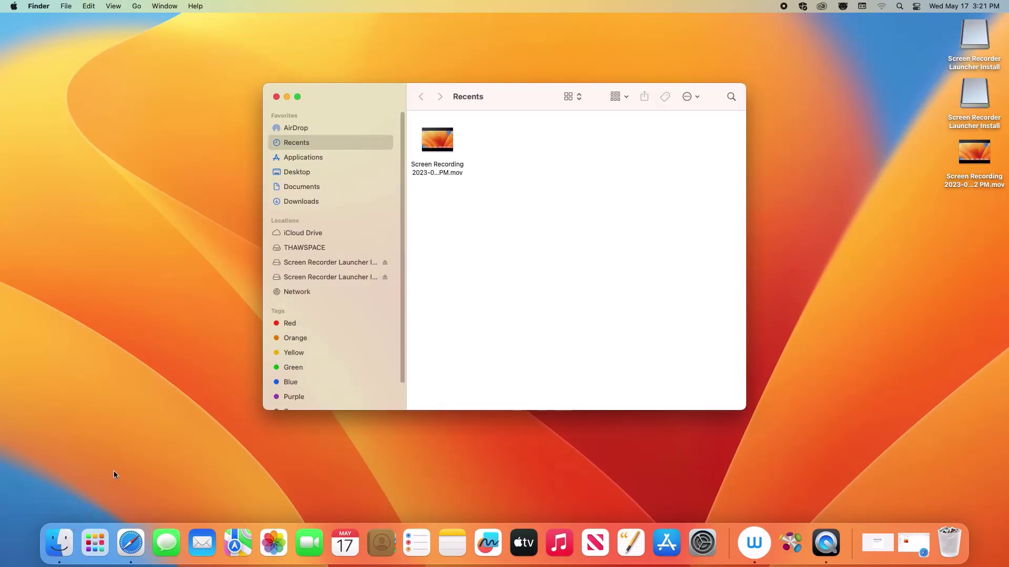
left_click(340, 188)
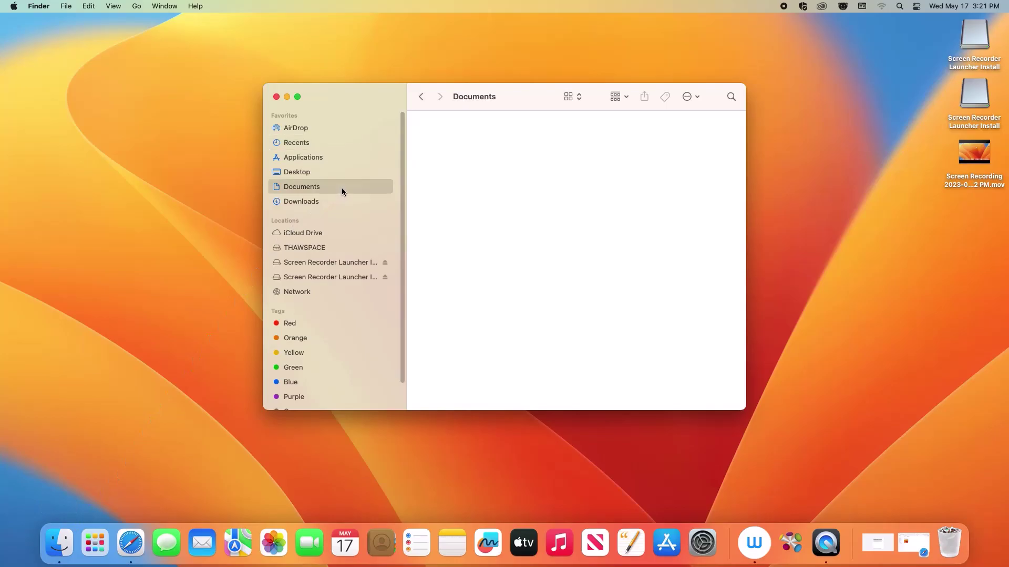
right_click(449, 197)
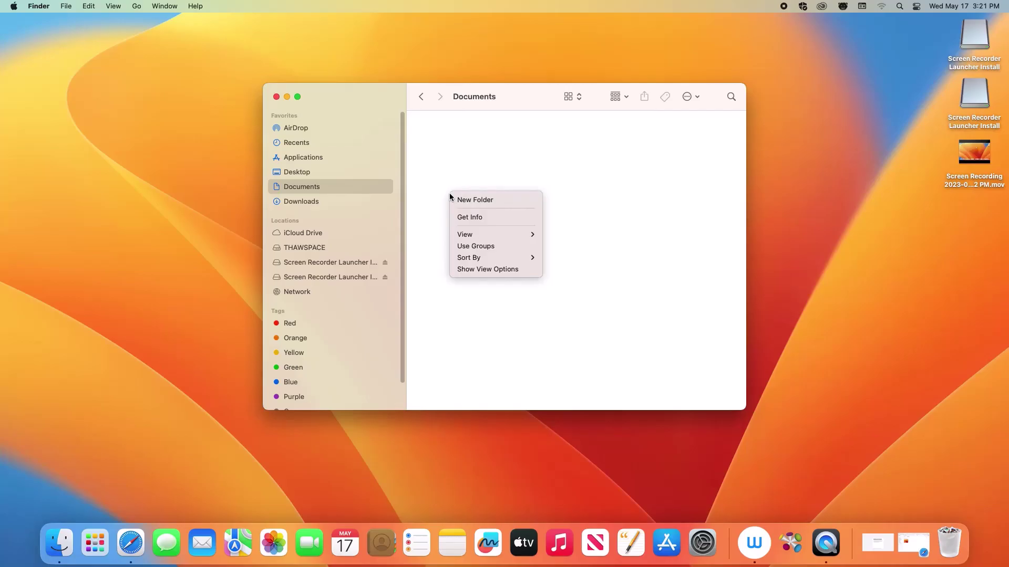
left_click(499, 199)
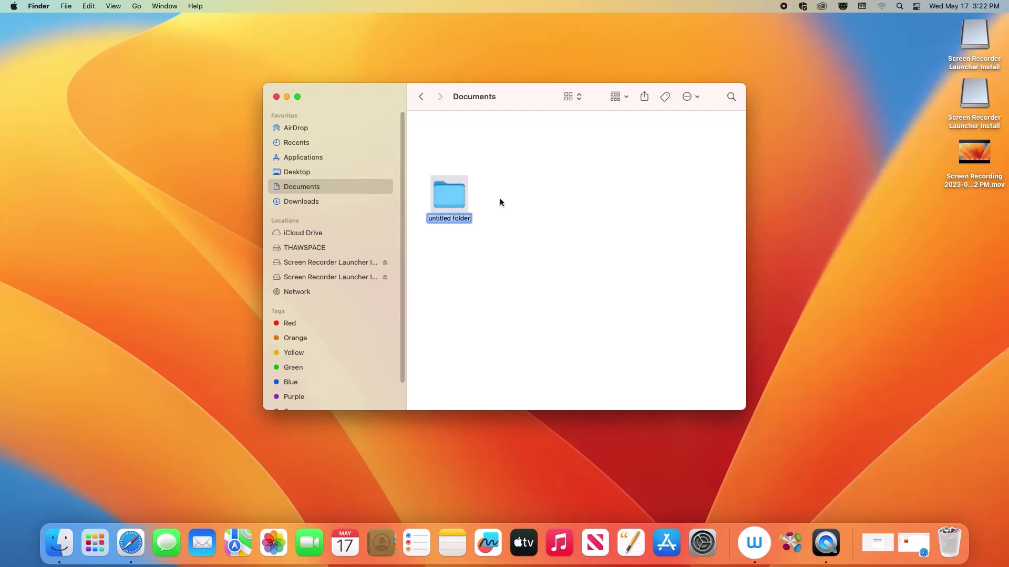
type("Bio 101")
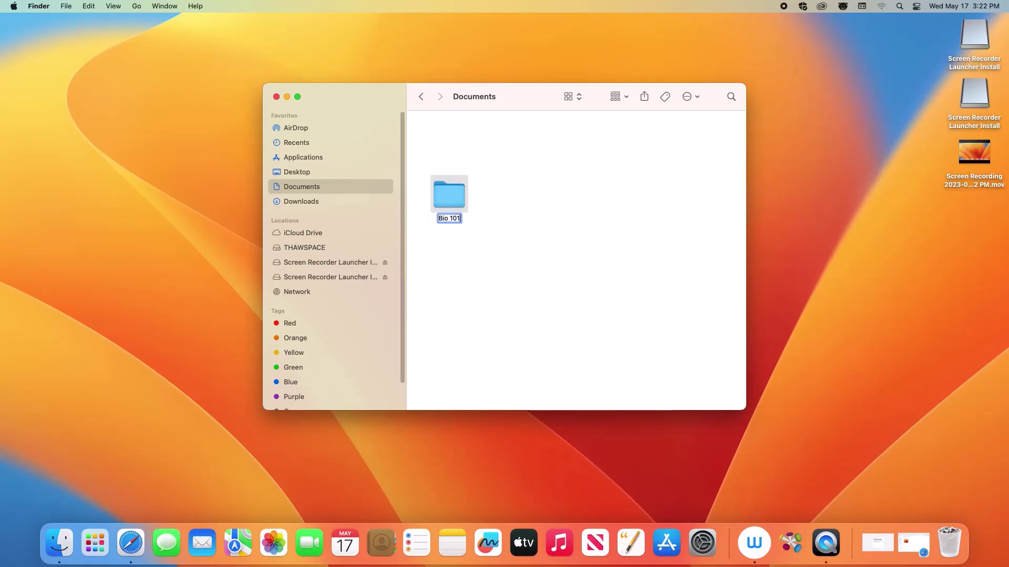
key("Return")
left_click(513, 207)
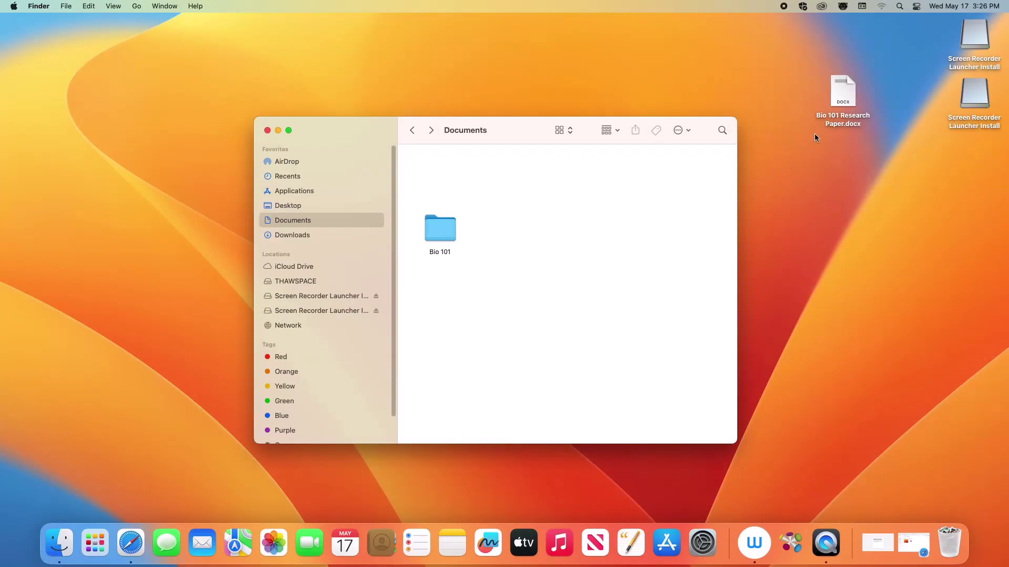
Move Bio 101 Research Paper.docx from the desktop into the Bio 101 folder and check that folder's contents
left_click_drag(843, 105, 440, 235)
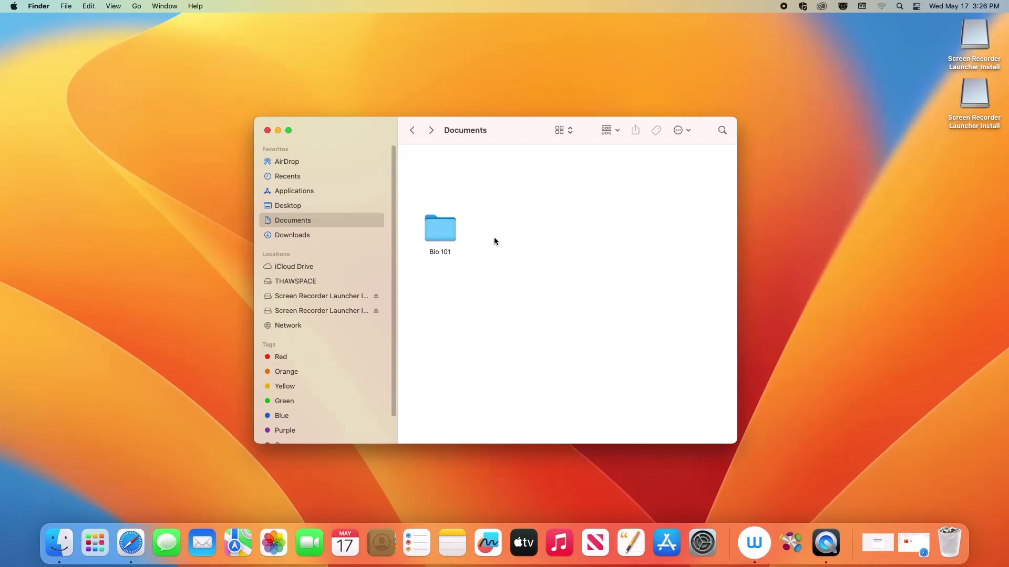
double_click(449, 236)
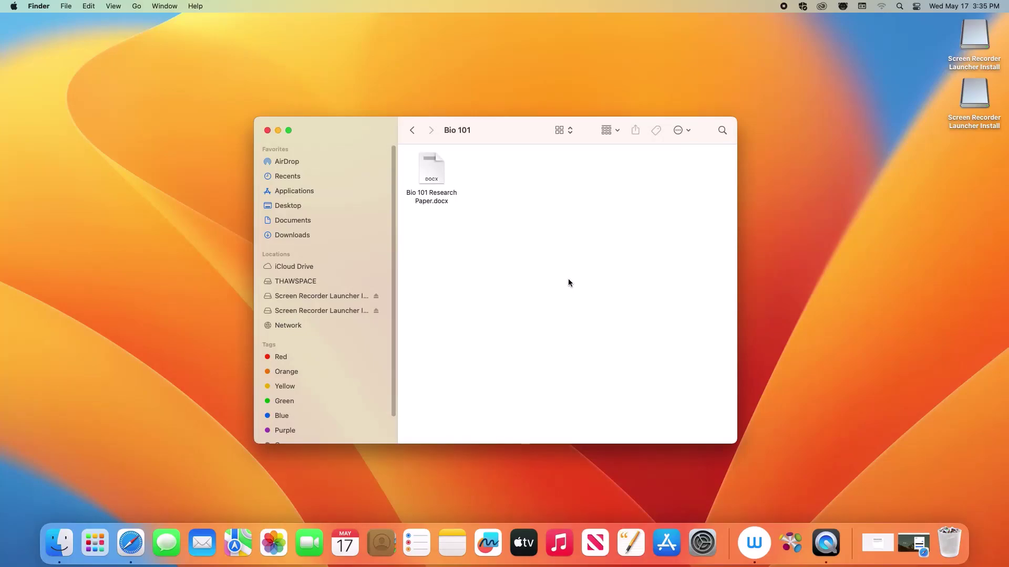
left_click(412, 131)
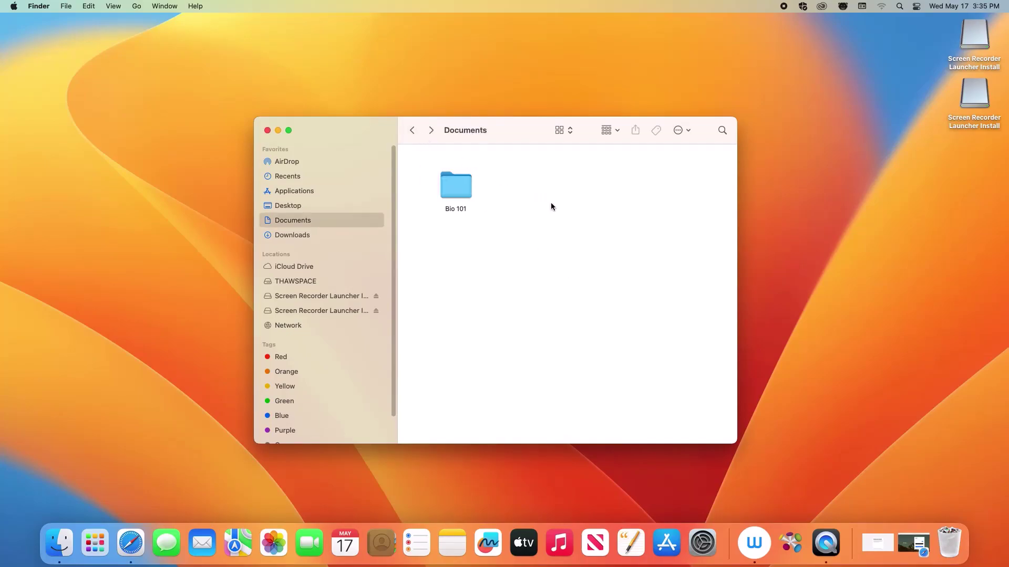
Create a new folder named "Germanna Community College" in Documents
right_click(551, 204)
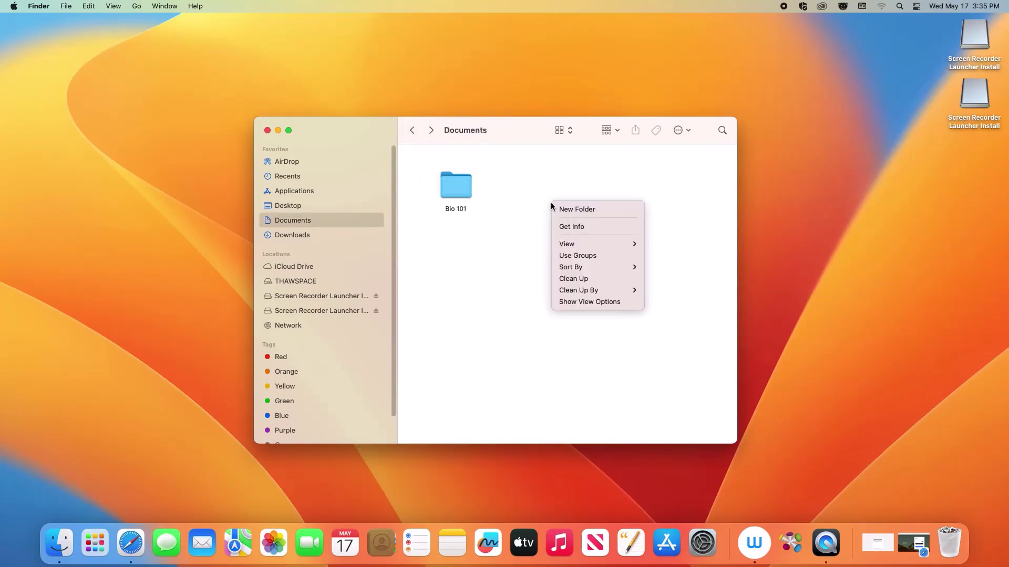
left_click(600, 210)
type("Germann")
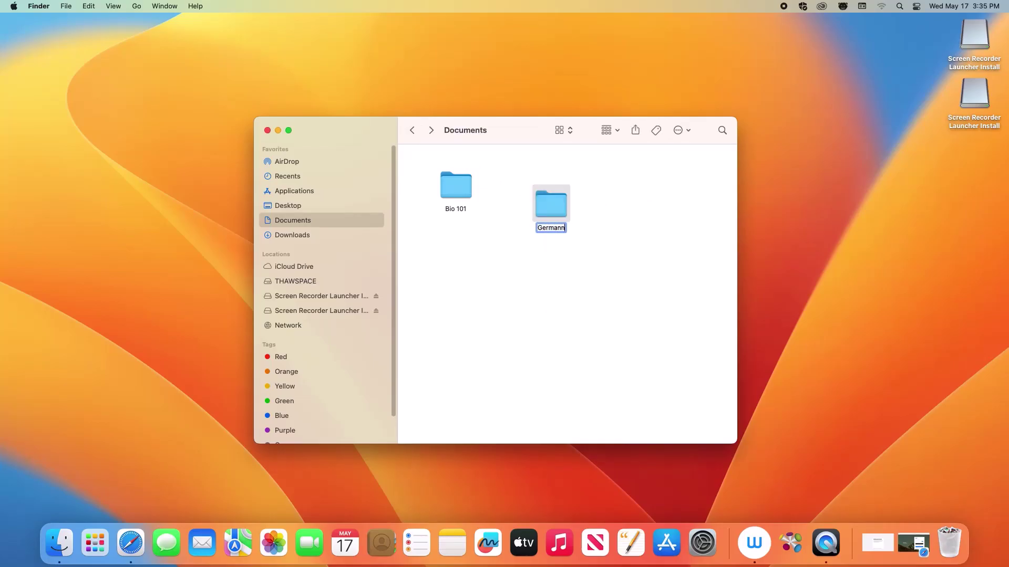
type("a Community Co")
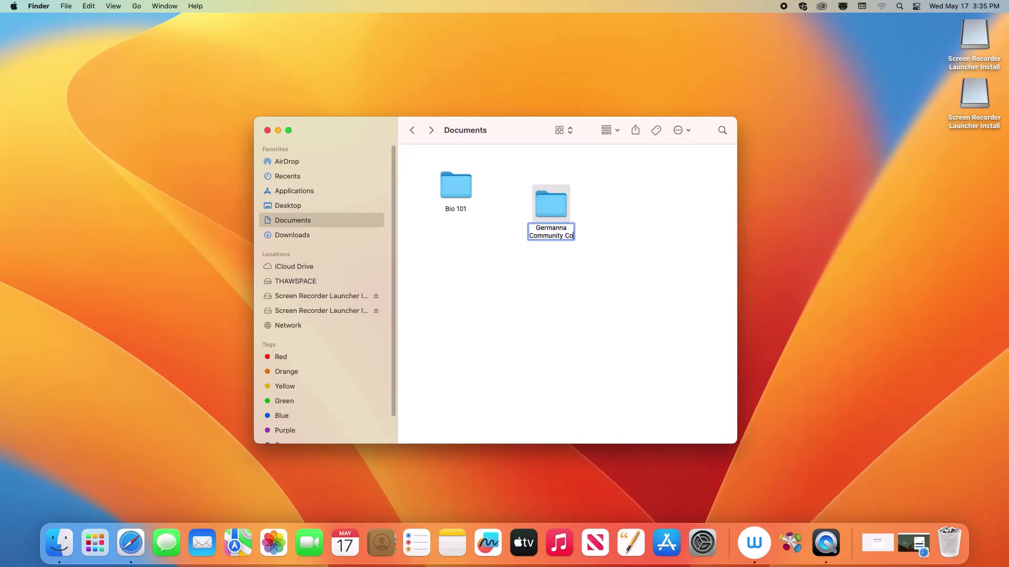
type("llege")
key("Return")
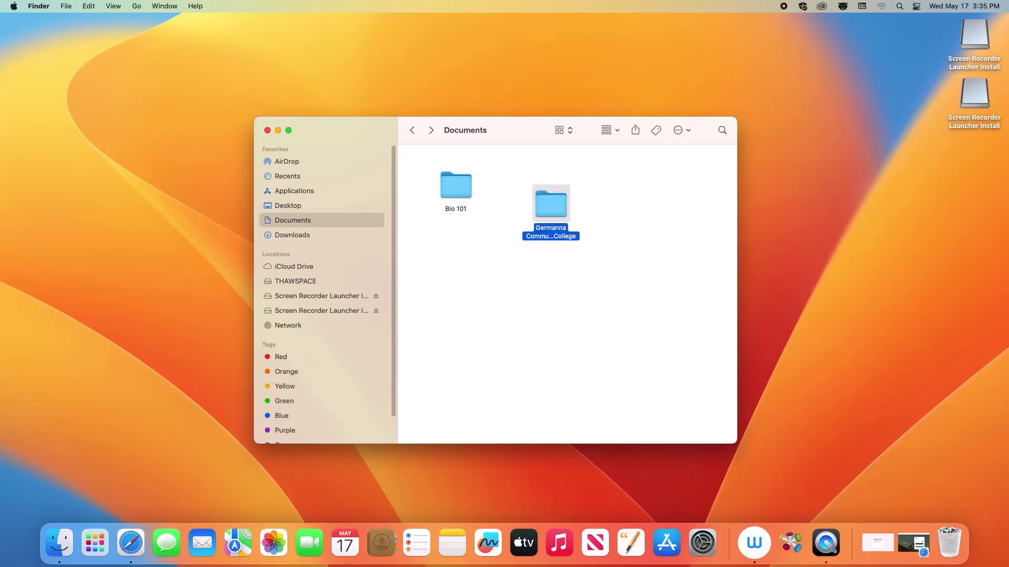
left_click(602, 213)
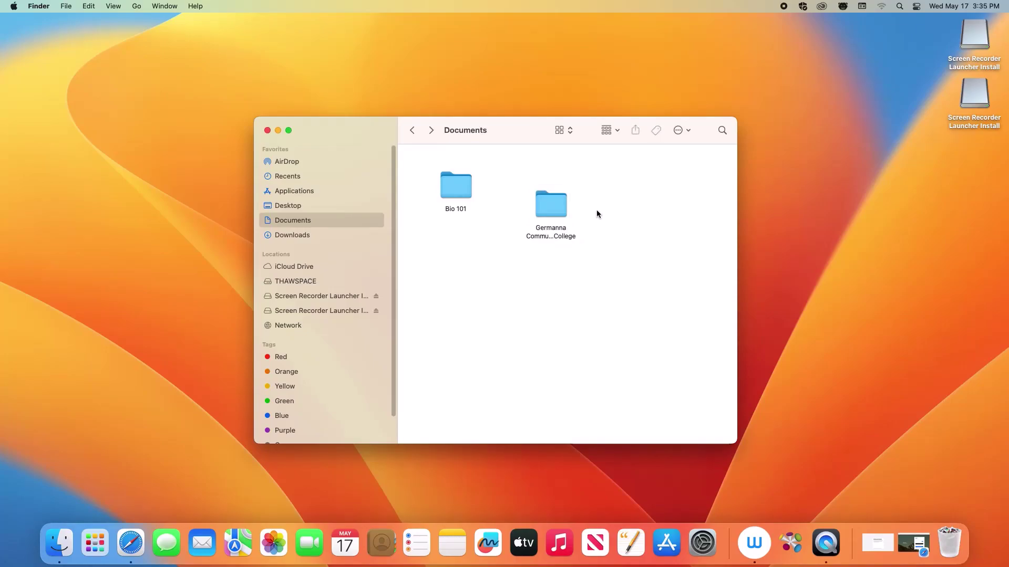
Create a subfolder named "Fall" inside the Germanna Community College folder
double_click(556, 209)
right_click(557, 211)
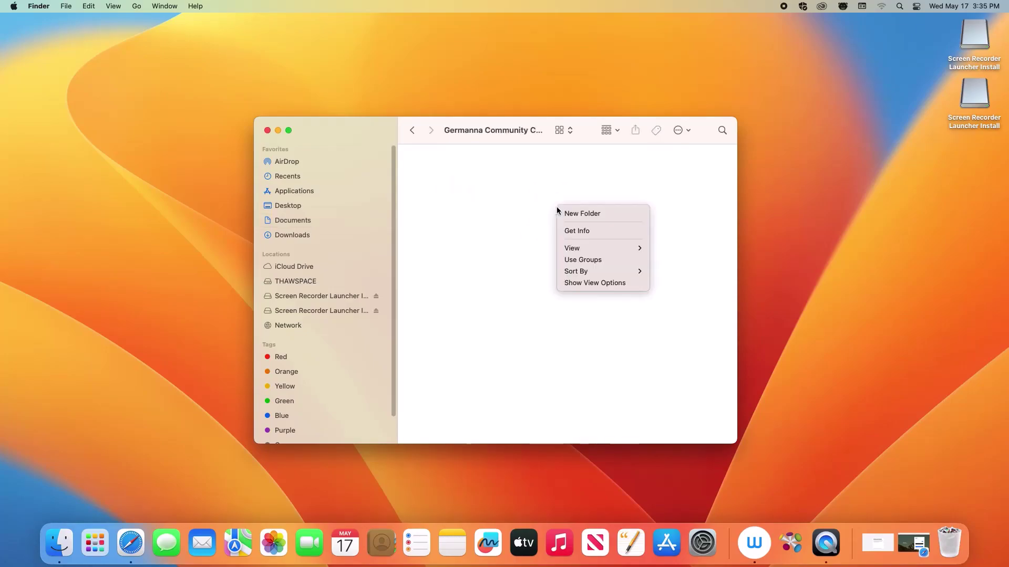
left_click(617, 214)
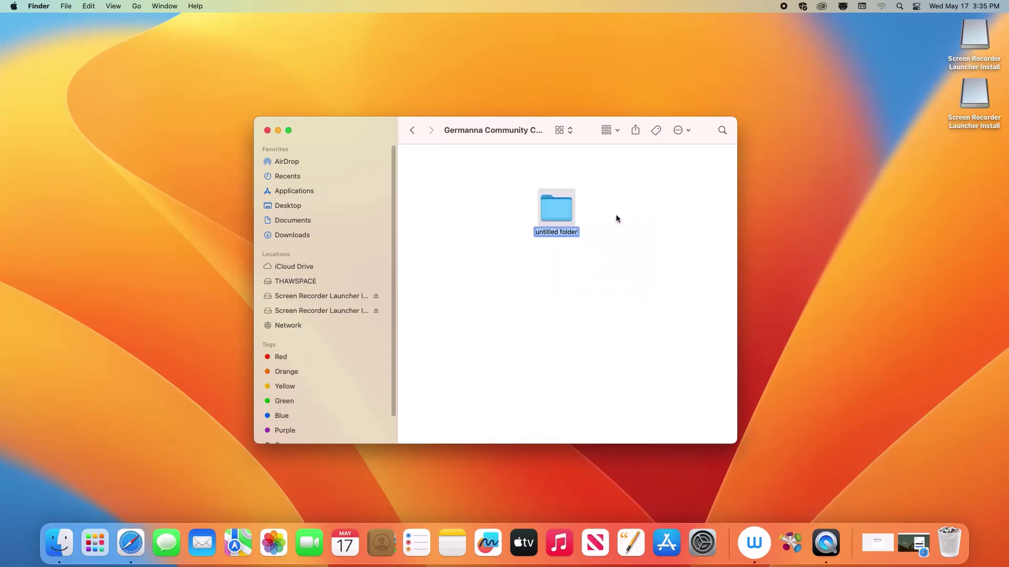
type("Fall")
key("Return")
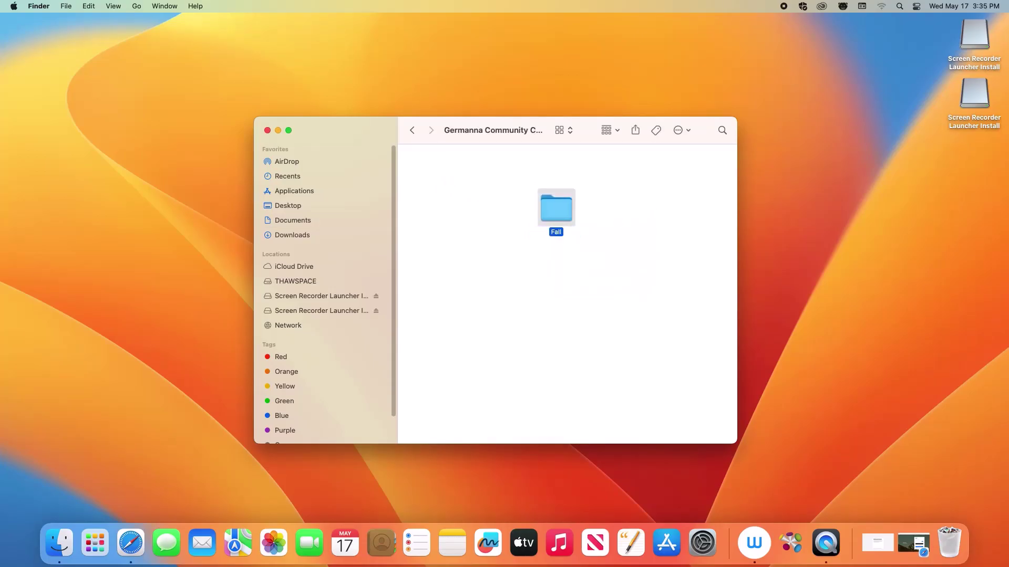
left_click(611, 223)
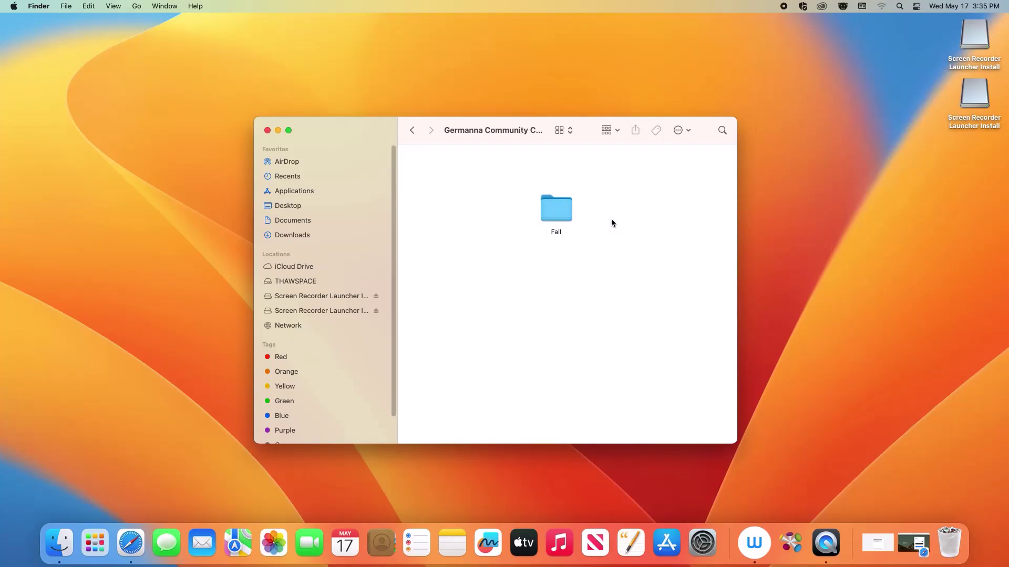
Create a subfolder named "ENG 111" inside the Fall folder
double_click(566, 216)
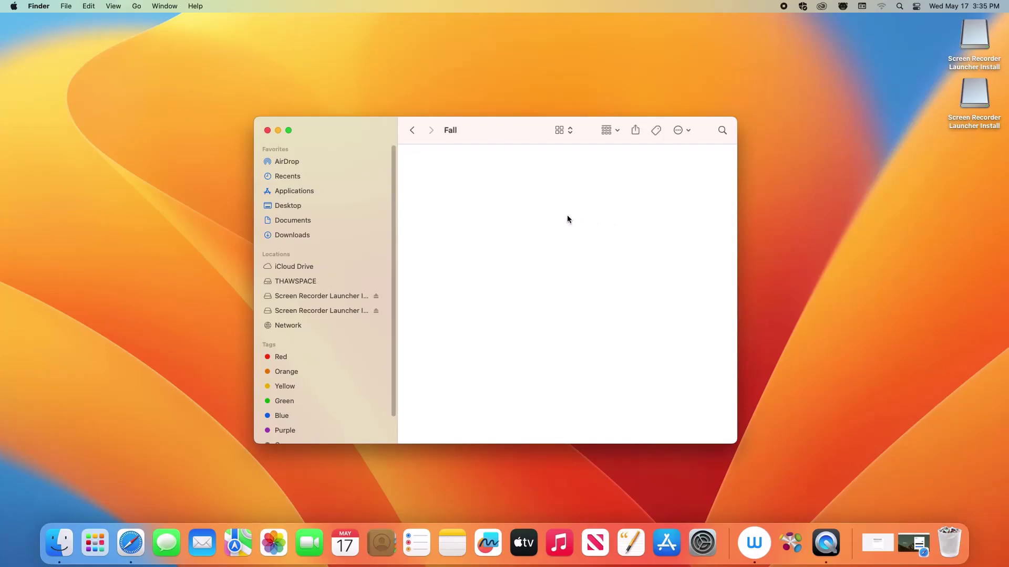
right_click(566, 215)
left_click(627, 219)
type("ENG 111")
key("Return")
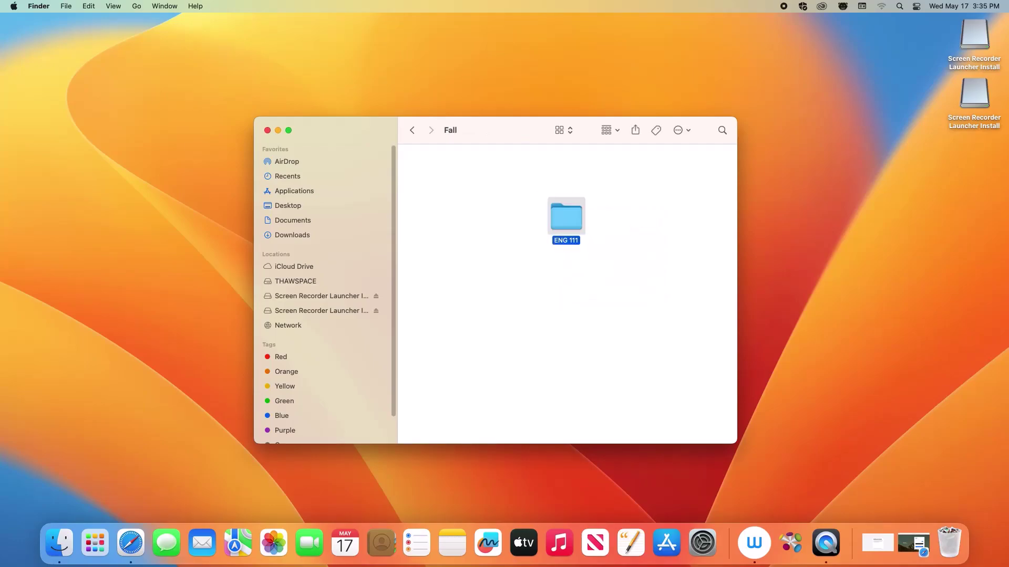
Add a second subfolder named "MTH 154" to the Fall folder
right_click(648, 245)
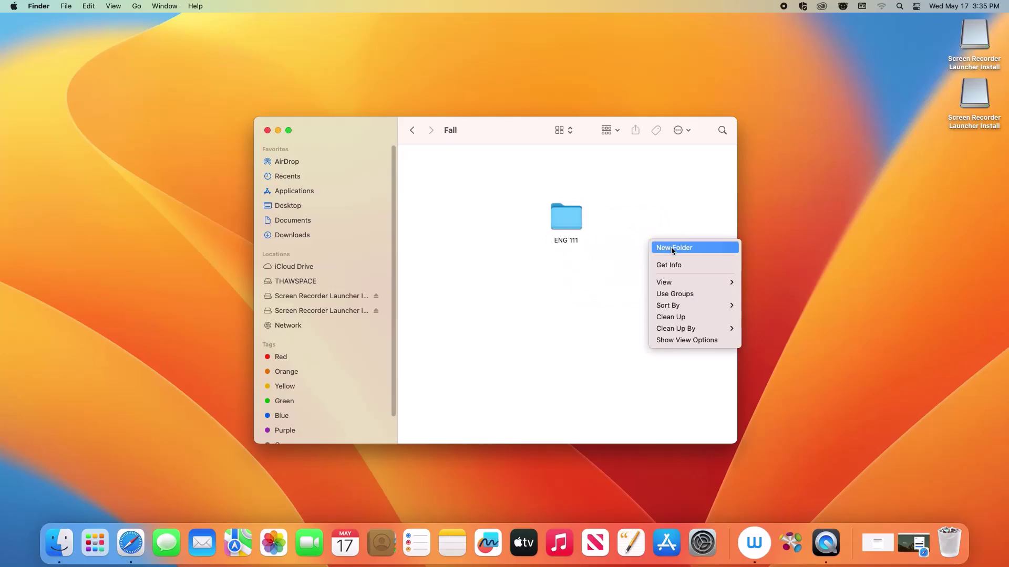
left_click(671, 246)
type("MTH 154")
key("Return")
left_click(574, 285)
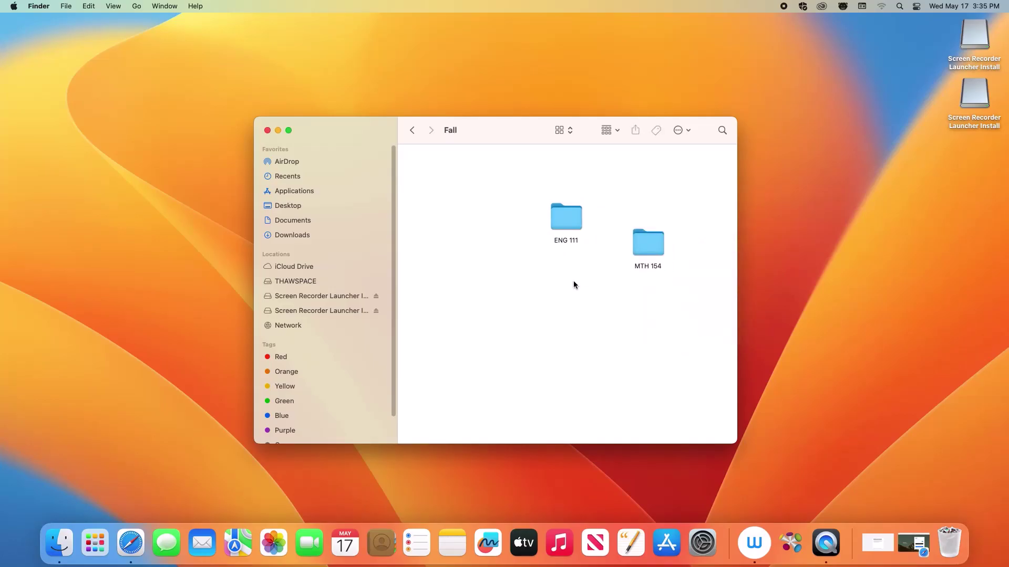
Move the Bio 101 folder from Documents into the Fall folder inside Germanna Community College
left_click(313, 220)
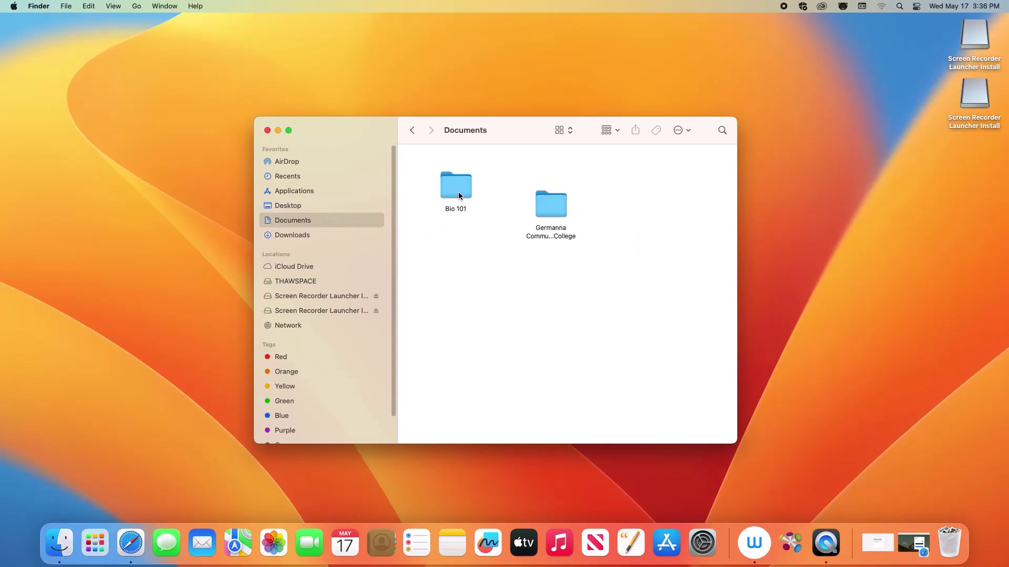
left_click_drag(459, 196, 466, 208)
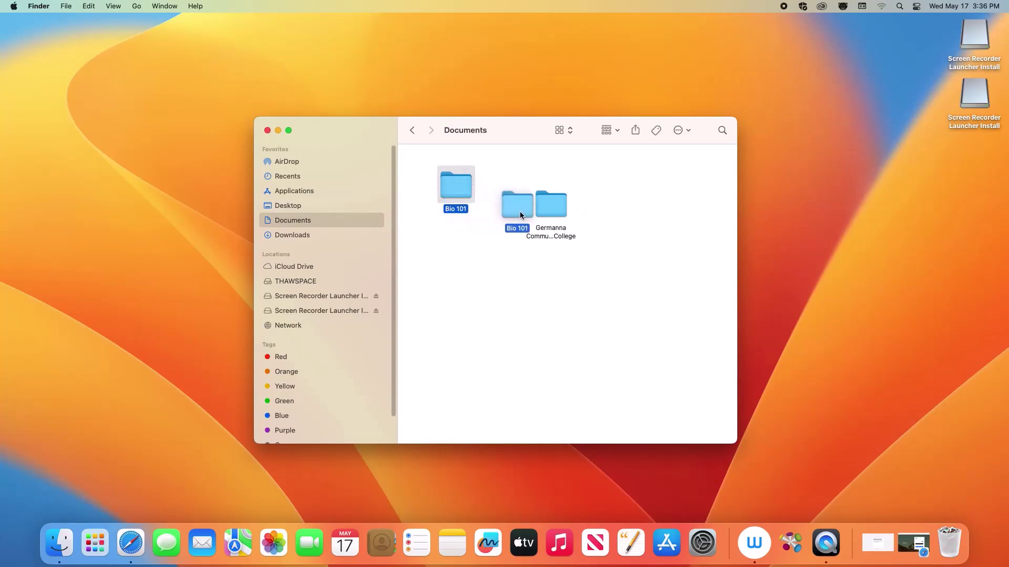
left_click_drag(520, 214, 551, 212)
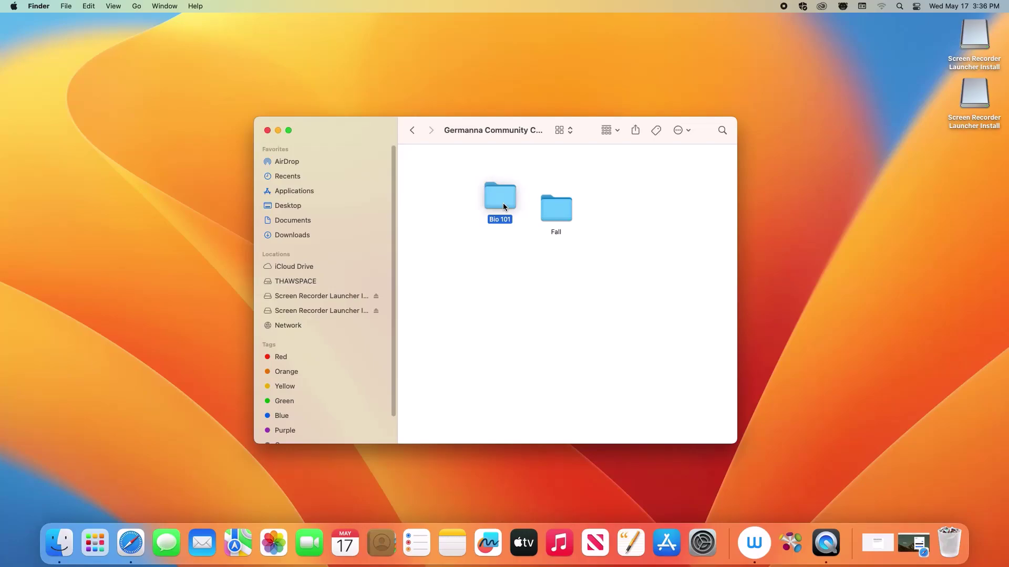
left_click_drag(502, 206, 558, 212)
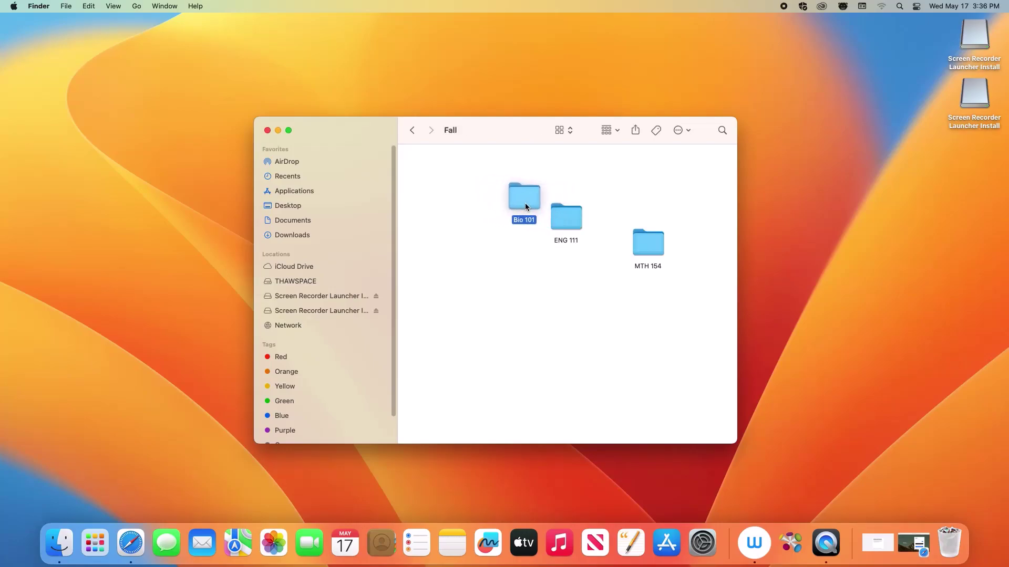
left_click_drag(479, 210, 481, 210)
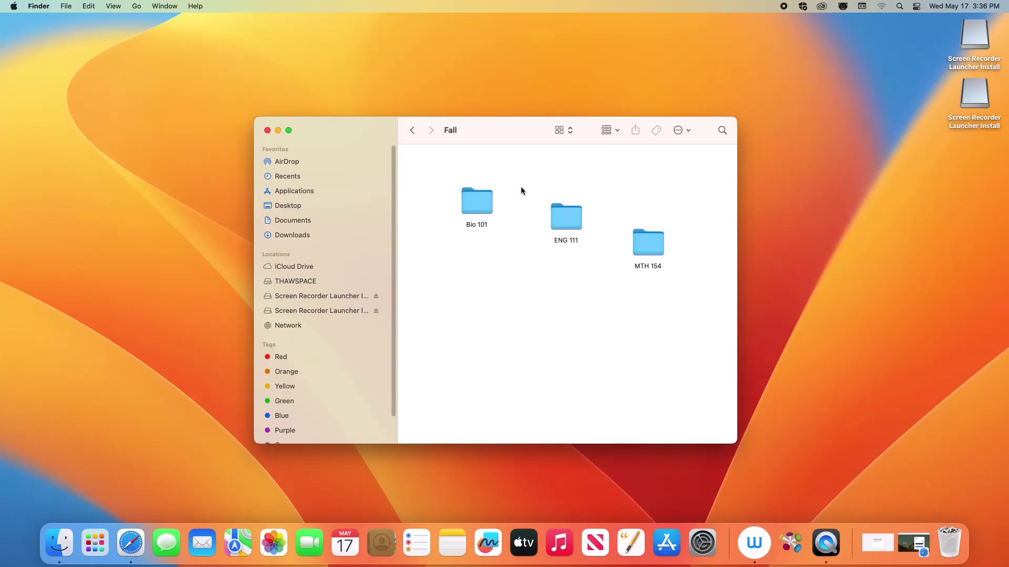
Clean up the folders inside Fall by Date Created
right_click(521, 187)
mouse_move(588, 274)
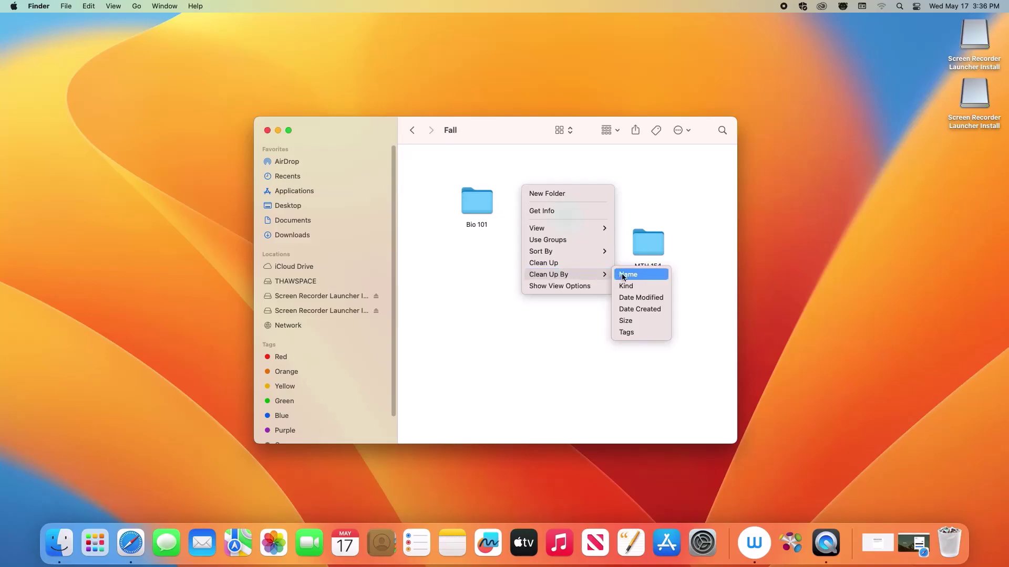
left_click(658, 309)
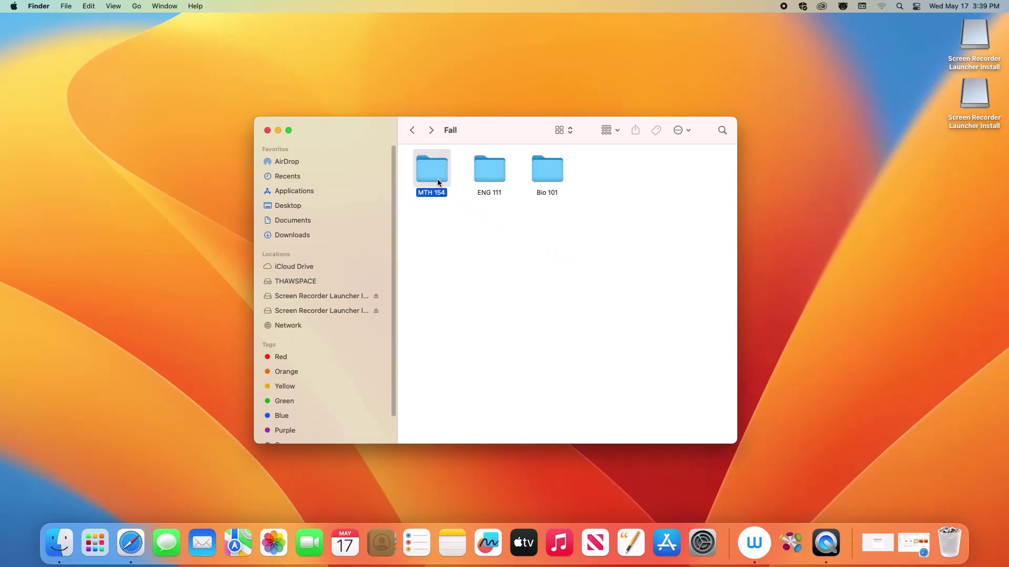
From the MTH 154 folder, search this Mac for "GPA", check where GPA.xlsx is stored, and limit the search to MTH 154
double_click(437, 182)
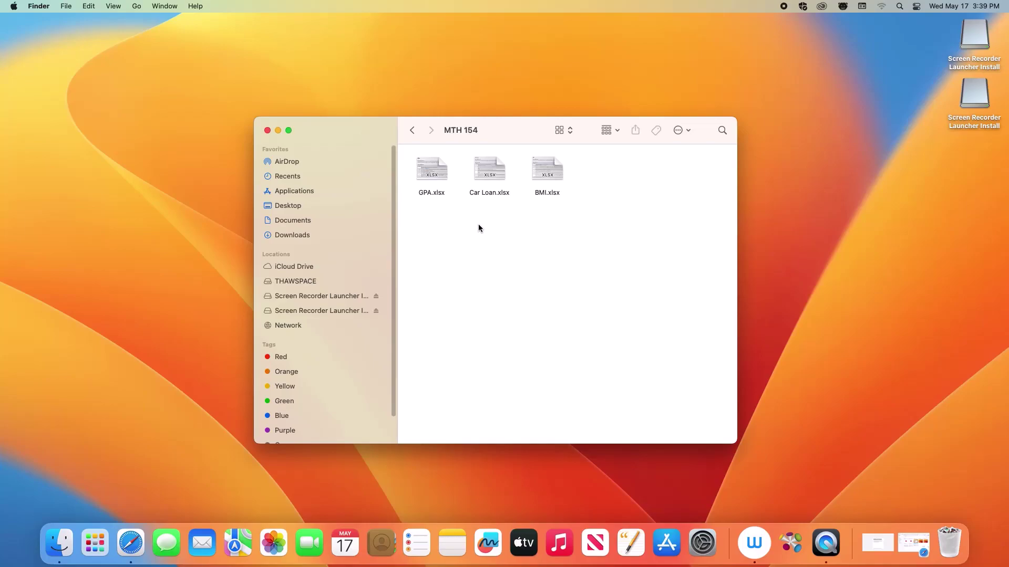
left_click(722, 132)
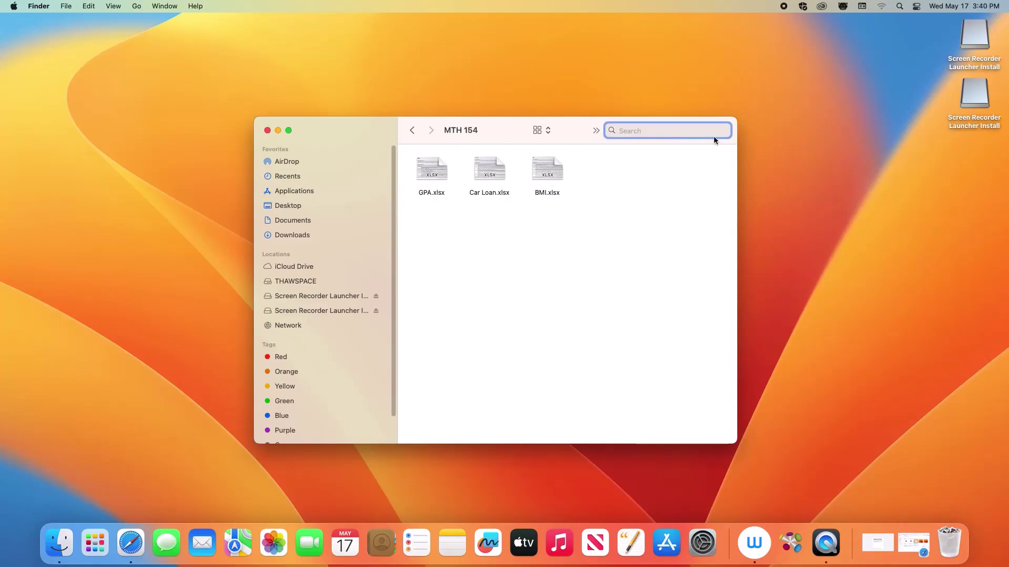
type("GPA")
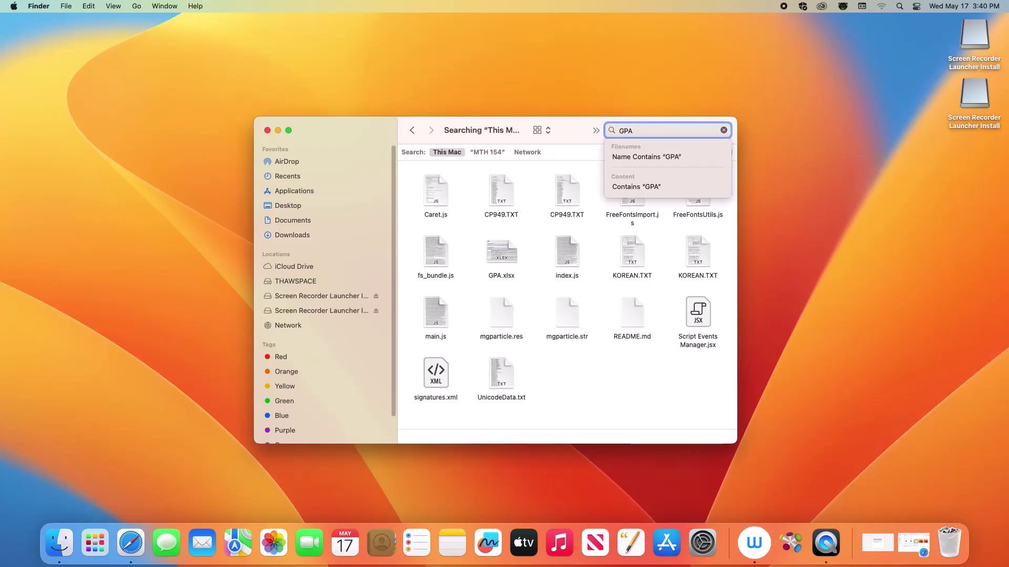
key("Return")
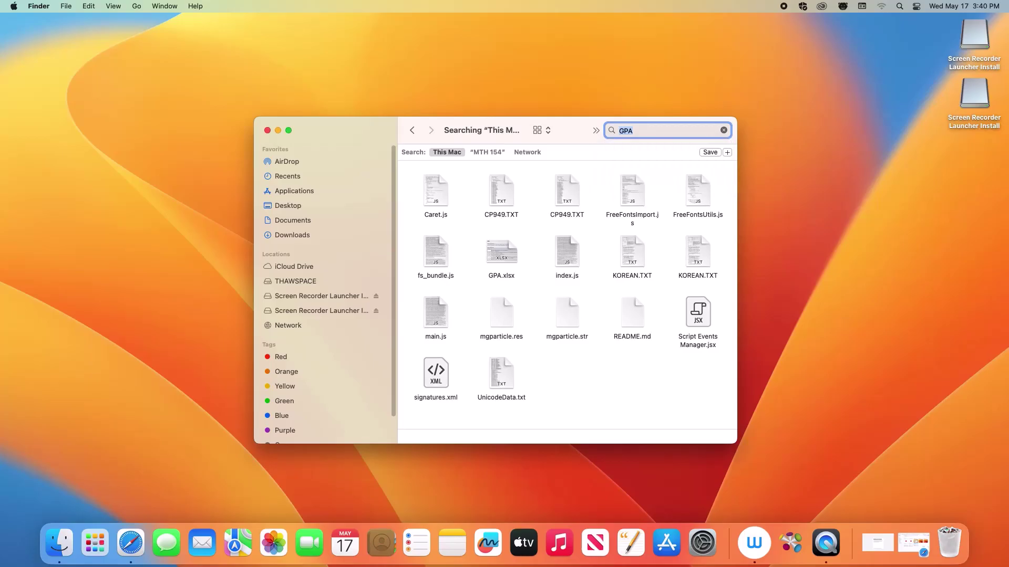
left_click(512, 254)
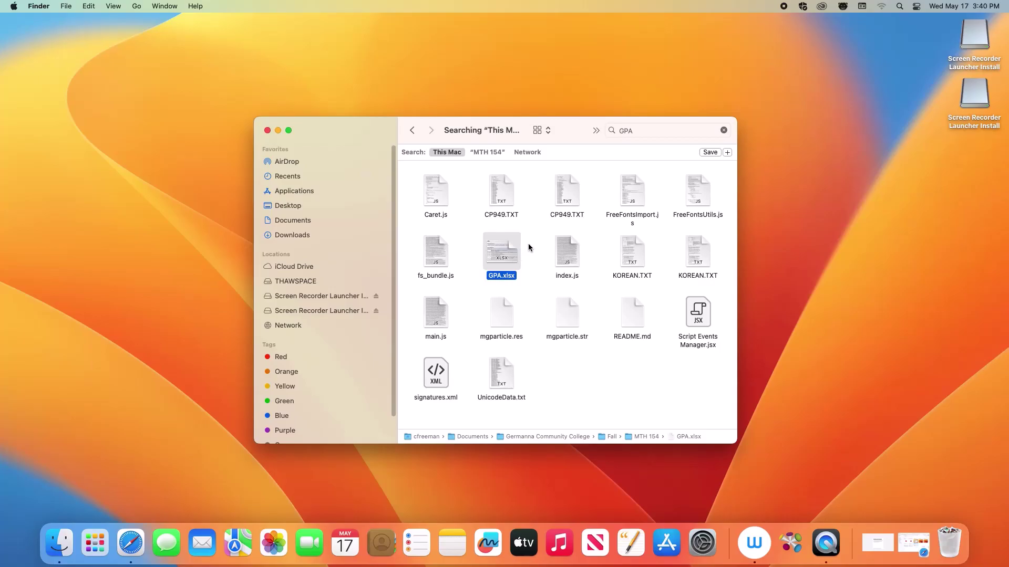
left_click(487, 153)
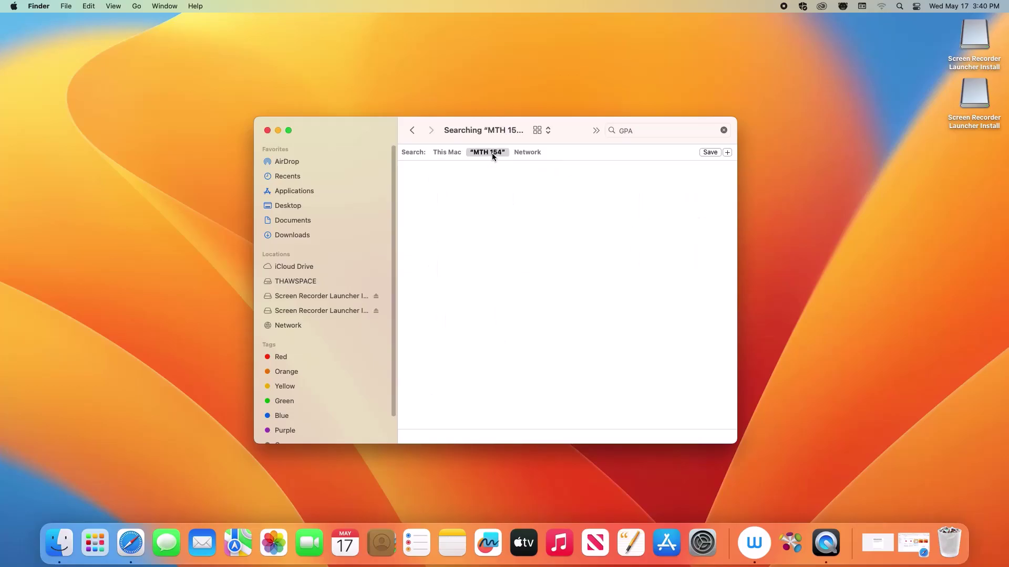